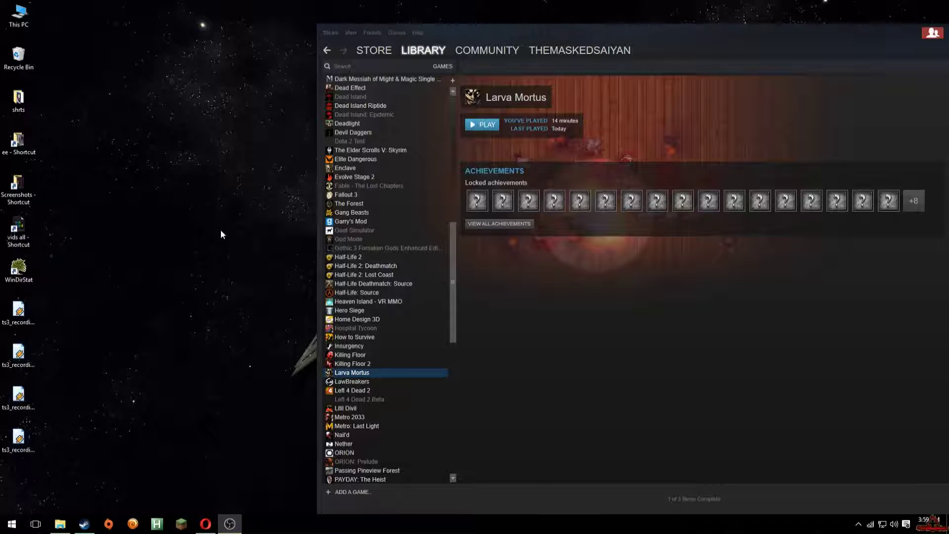
Step: Open the local files folder of Larva Mortus from its properties in the Steam library
right_click(354, 373)
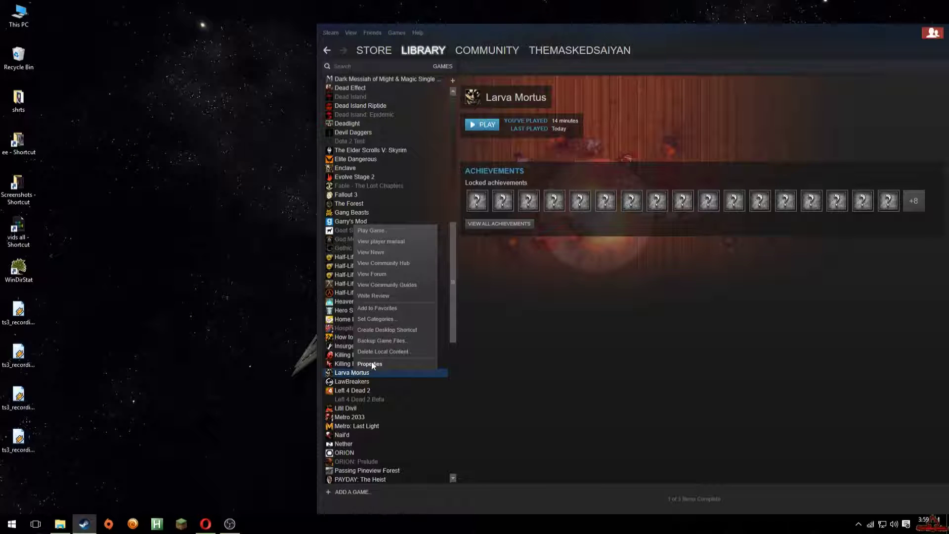
left_click(371, 363)
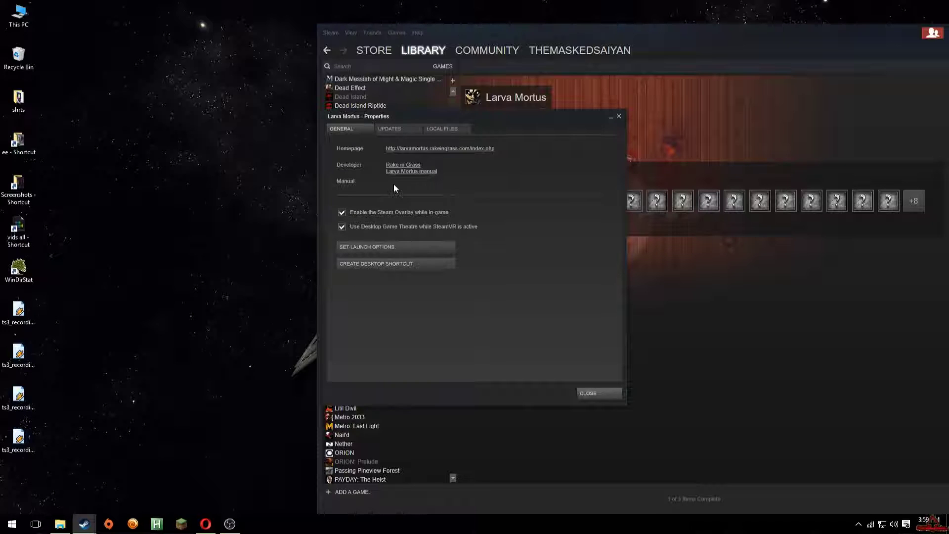
left_click(441, 130)
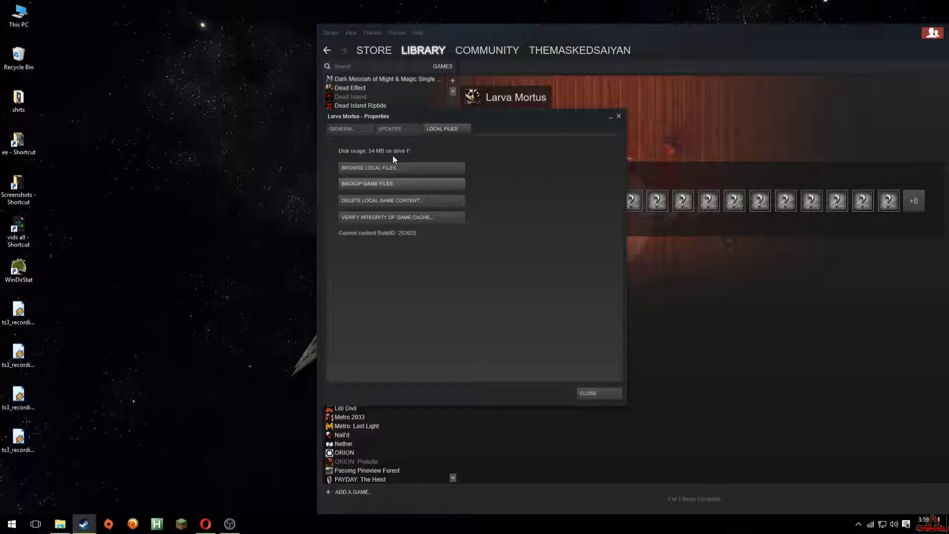
left_click(375, 169)
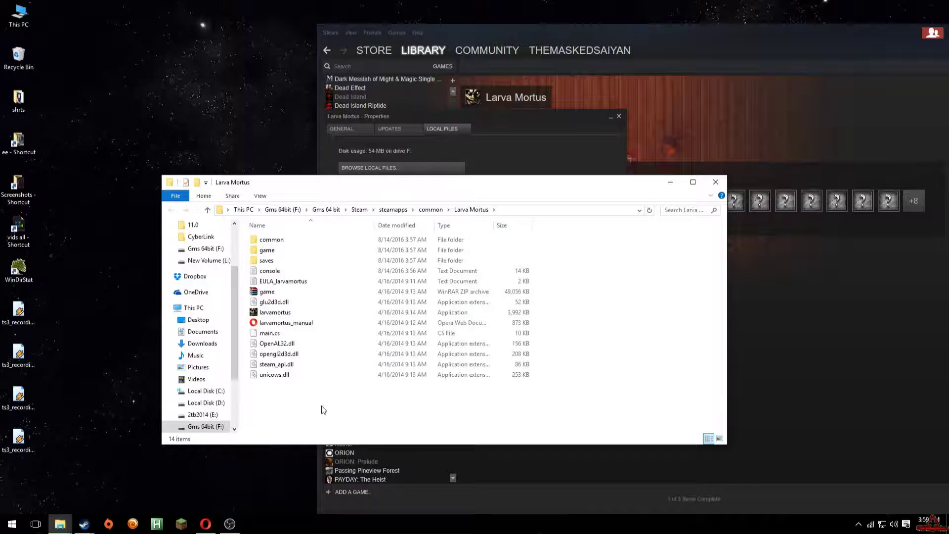
mouse_move(321, 406)
left_mouse_down()
mouse_move(260, 341)
mouse_move(260, 270)
mouse_move(260, 342)
mouse_move(269, 298)
mouse_move(262, 243)
mouse_move(260, 319)
mouse_move(318, 396)
left_mouse_up()
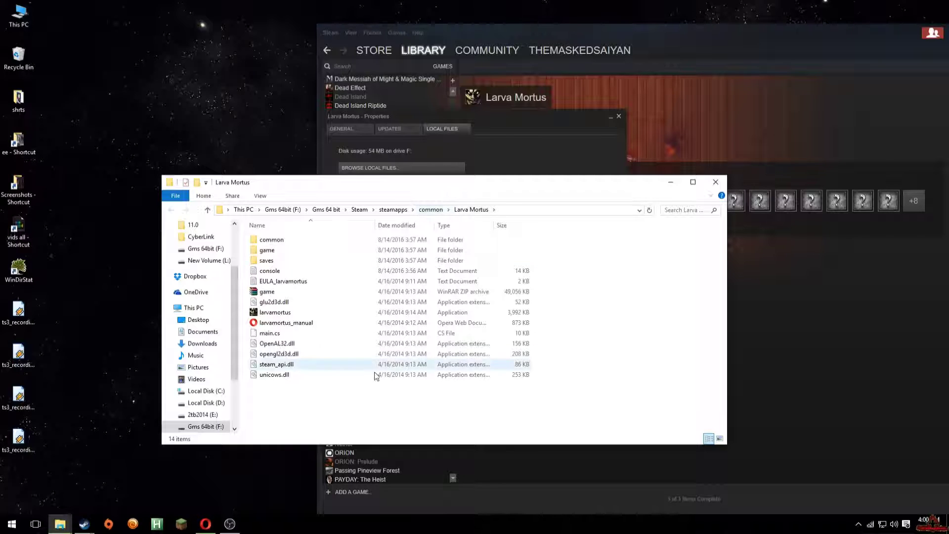
left_click_drag(340, 412, 301, 374)
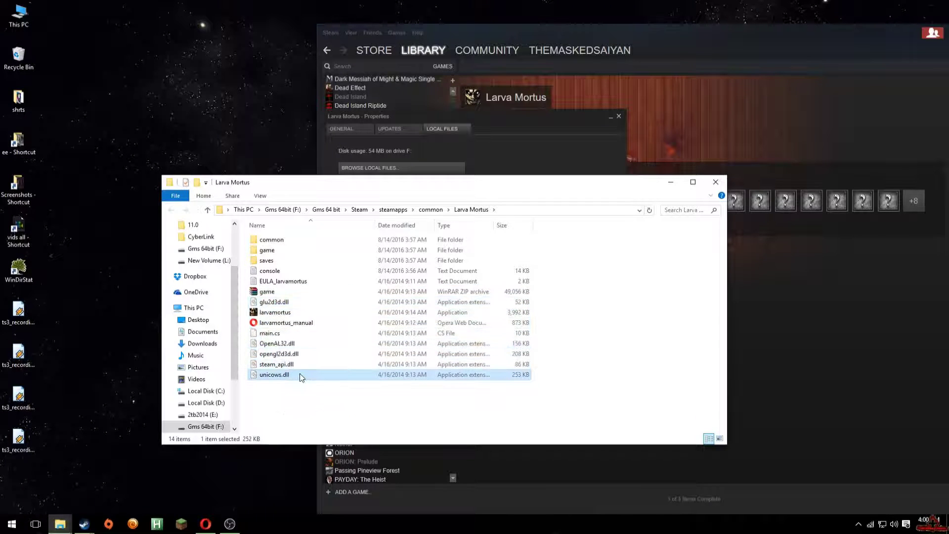
left_click(308, 404)
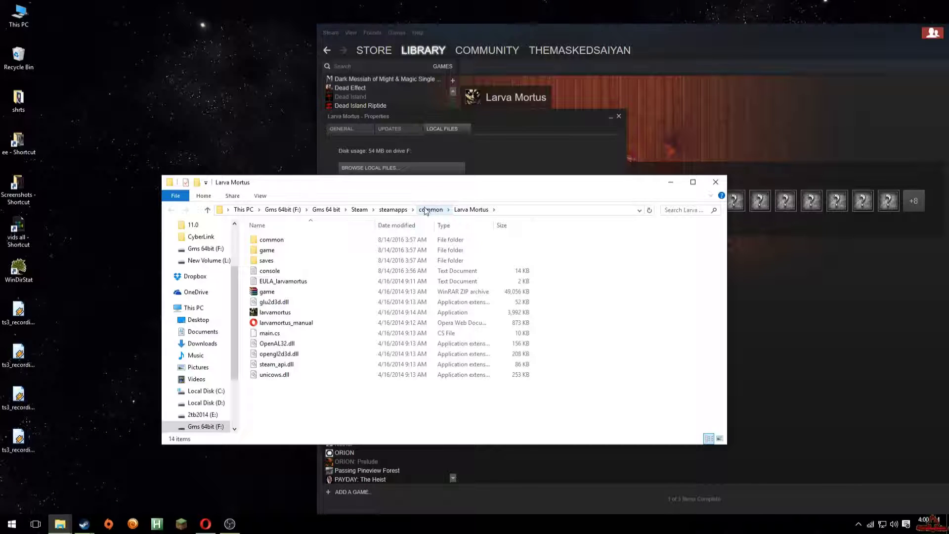
Step: Go up to the common folder and cut the Larva Mortus folder
left_click(431, 212)
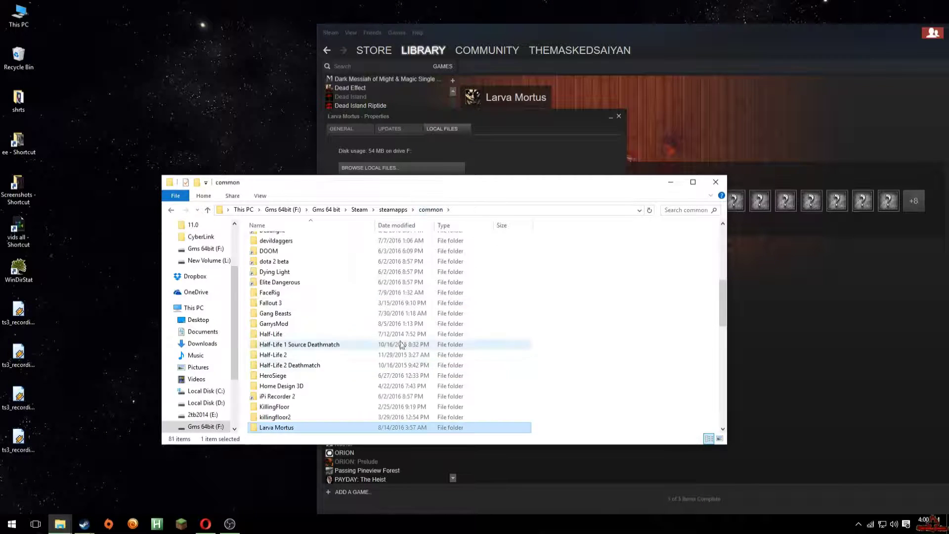
scroll(376, 348, "down", 1)
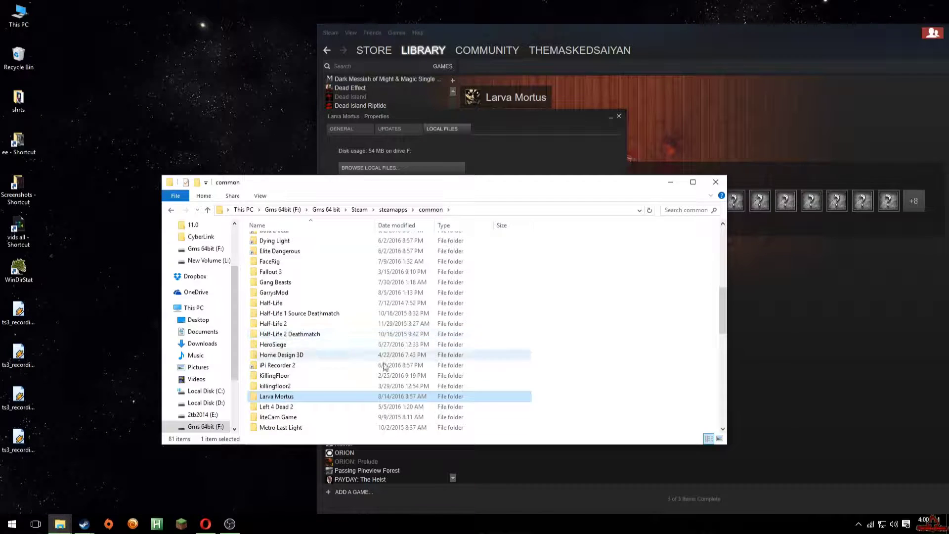
right_click(297, 397)
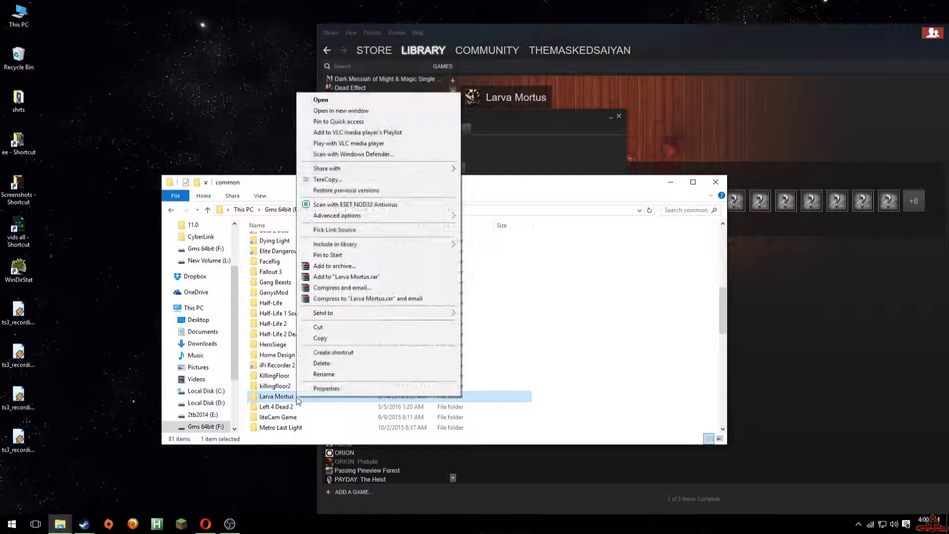
left_click(327, 330)
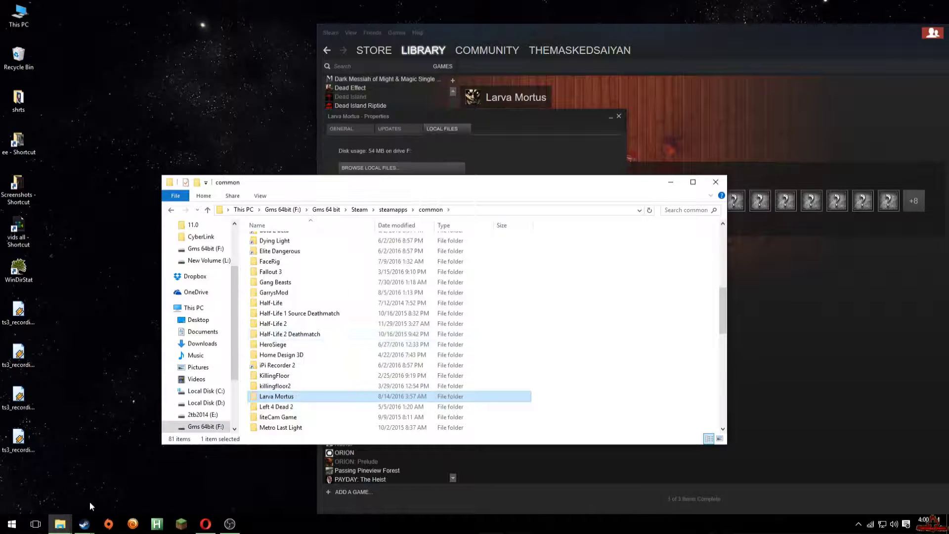
Step: Open the games folder on New Volume (L:) in a second window and paste the Larva Mortus folder there
mouse_move(54, 527)
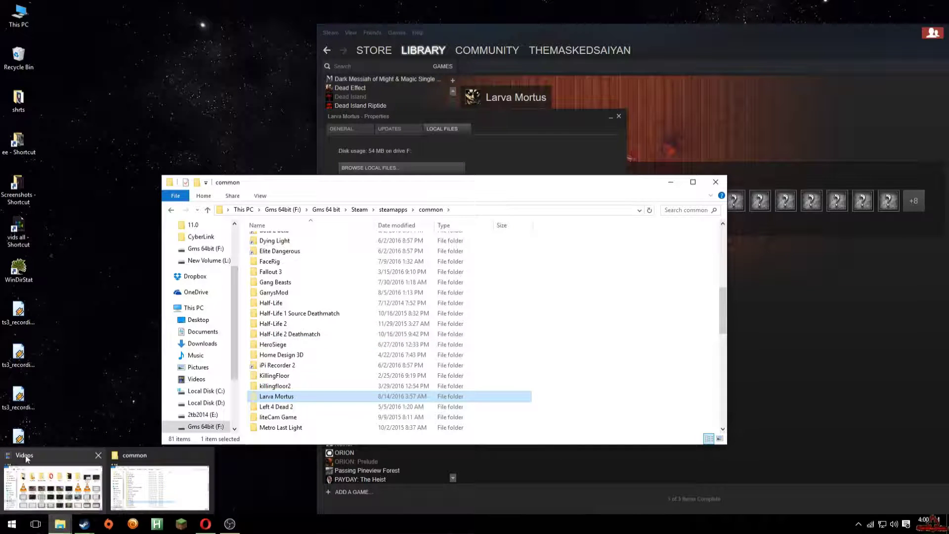
left_click(72, 208)
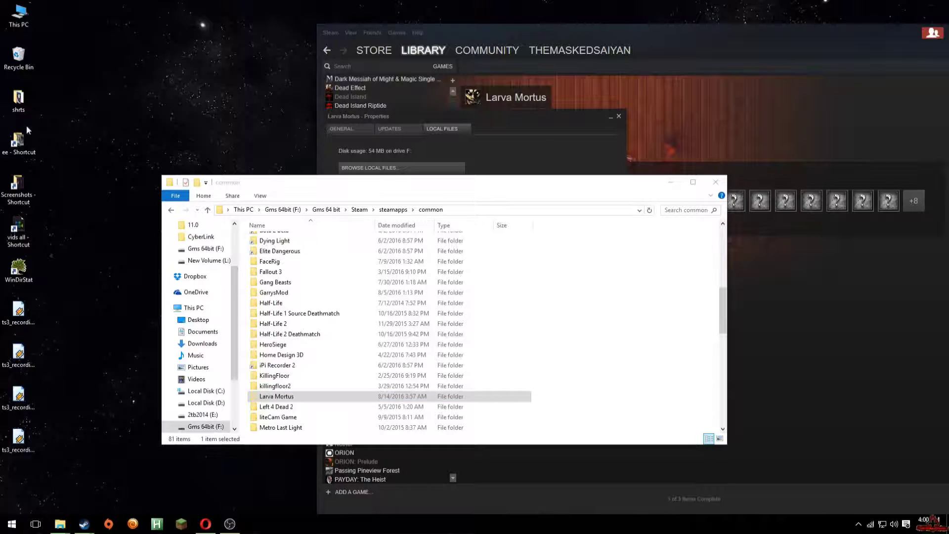
double_click(23, 23)
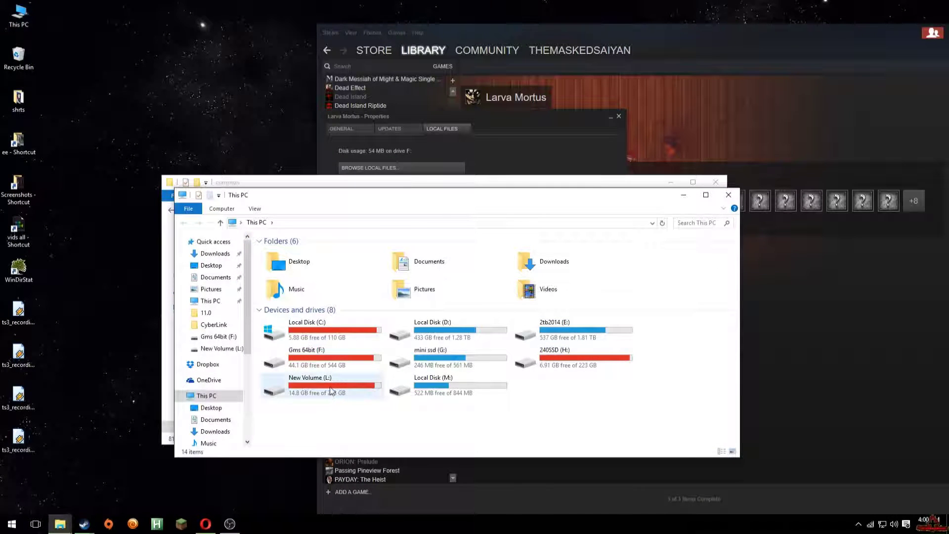
double_click(330, 391)
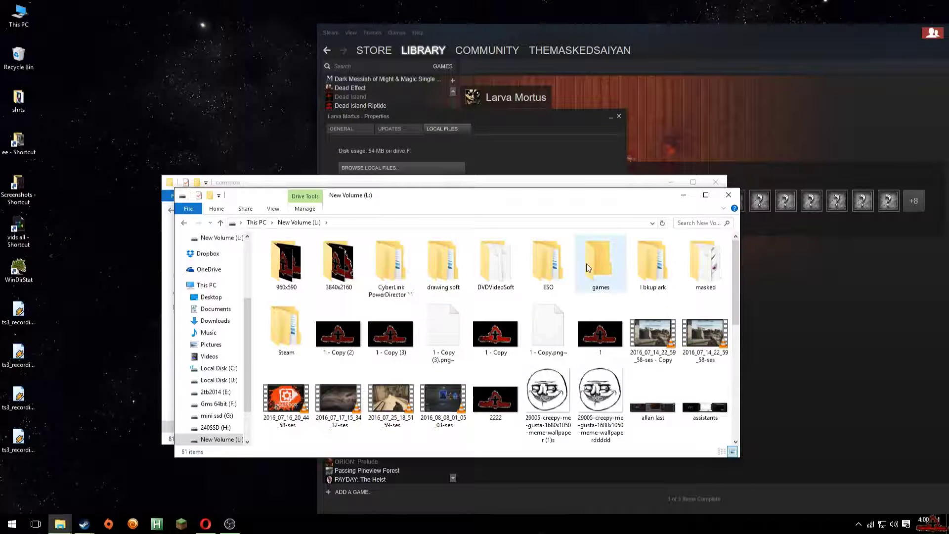
double_click(586, 267)
left_click_drag(384, 202, 540, 223)
right_click(510, 365)
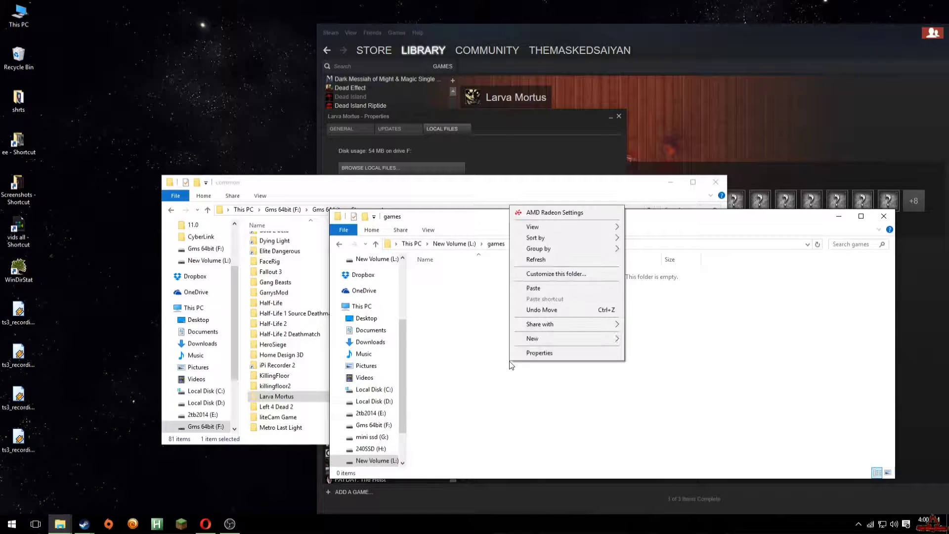
left_click(535, 288)
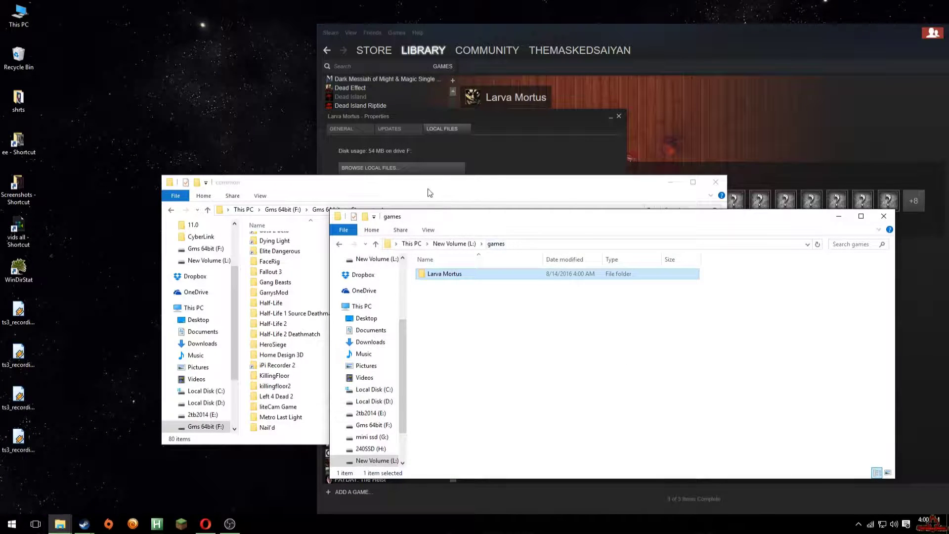
Step: Set the common and games folder windows apart and close the Larva Mortus properties dialog
left_click_drag(430, 193, 274, 113)
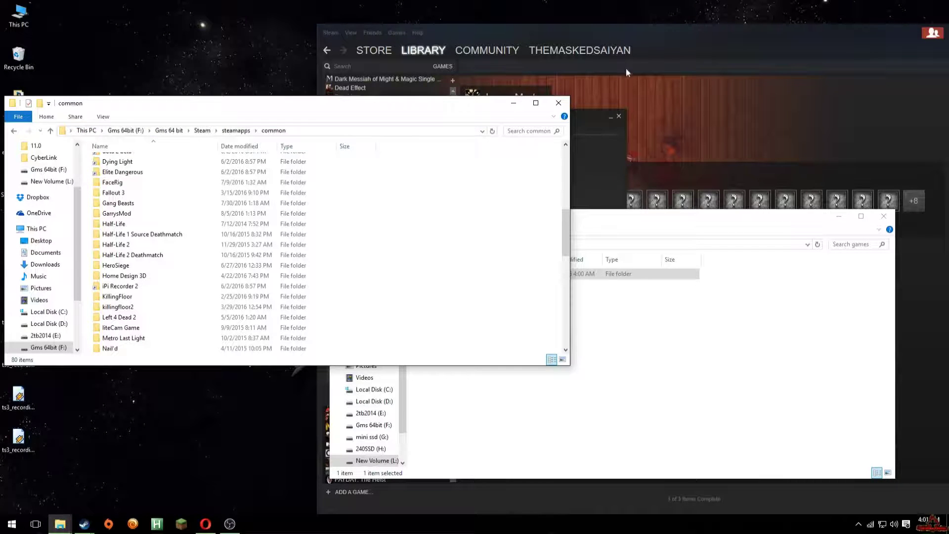
left_click(603, 170)
left_click(591, 393)
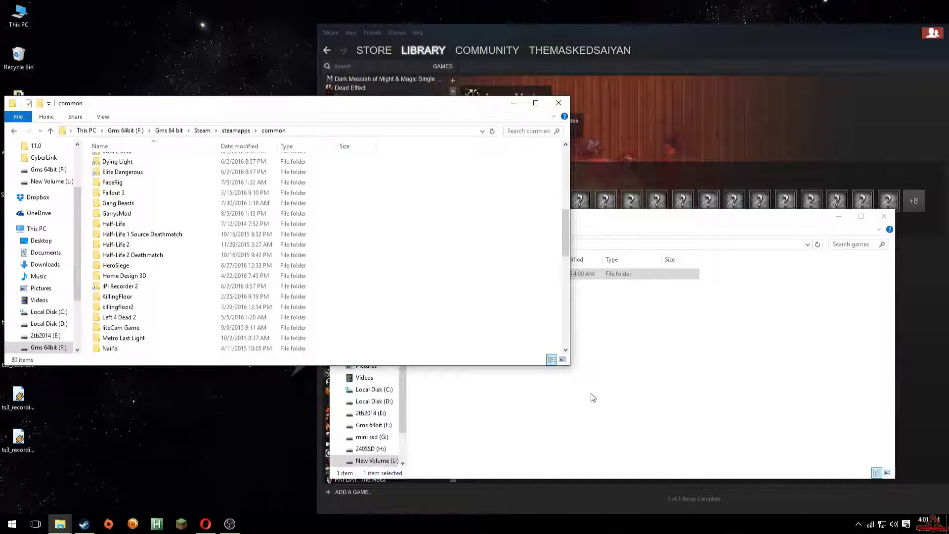
left_click(592, 397)
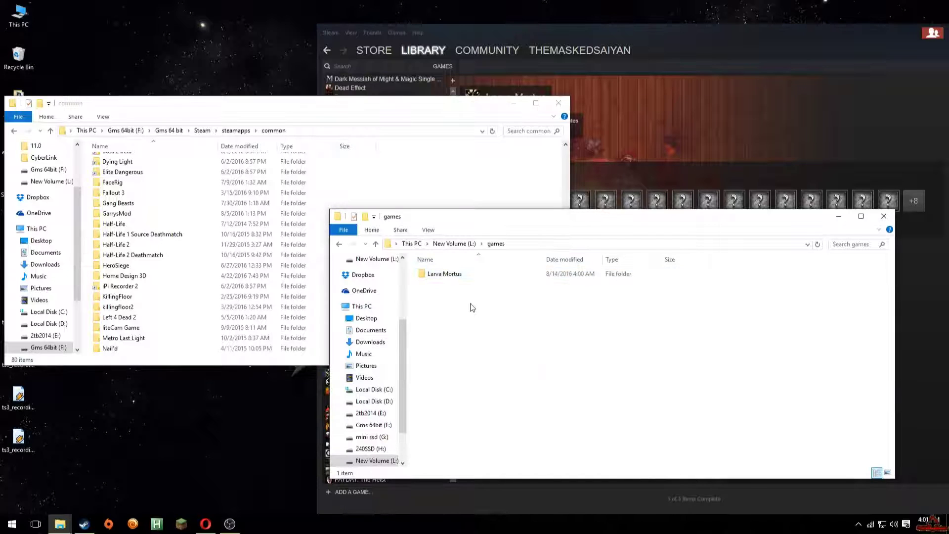
Step: Pick the Larva Mortus folder in L:\games as link source and drop it as a link in Steam's common folder
right_click(450, 277)
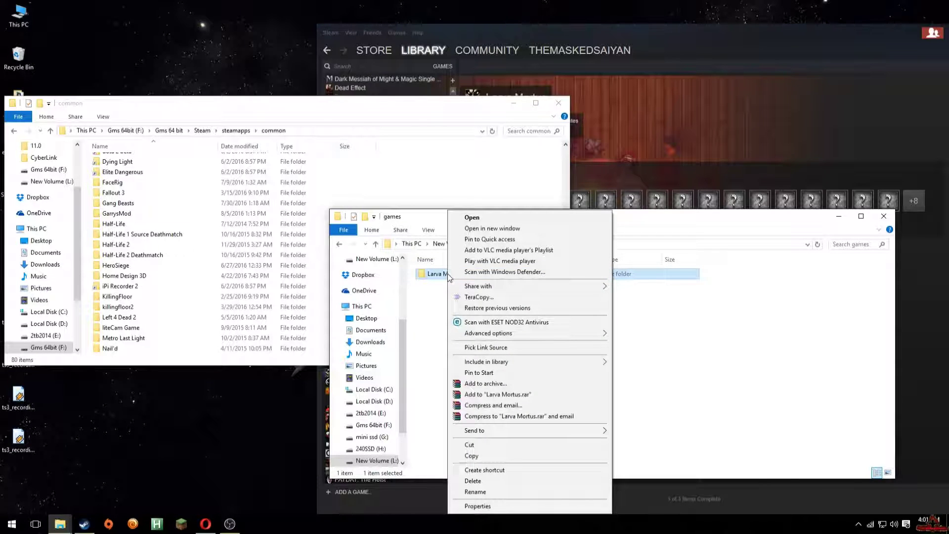
left_click(526, 350)
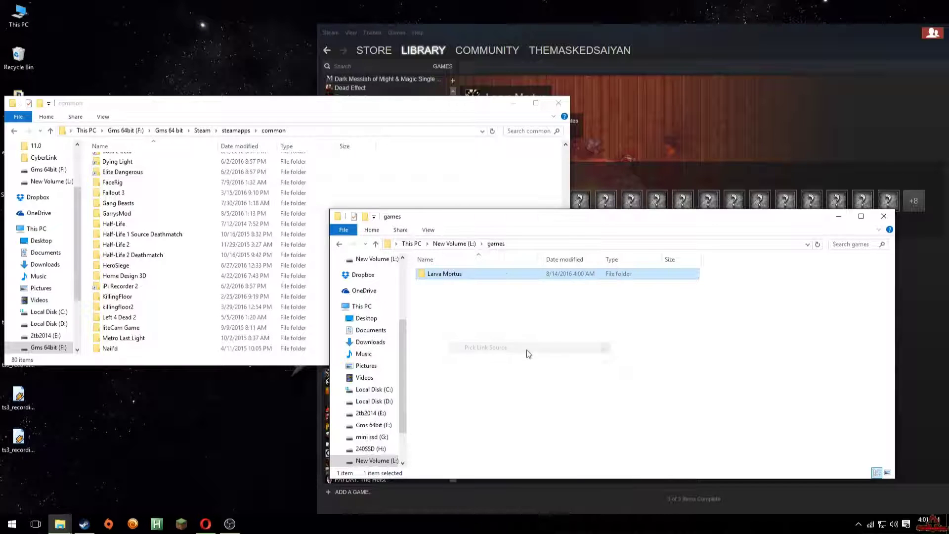
left_click(411, 117)
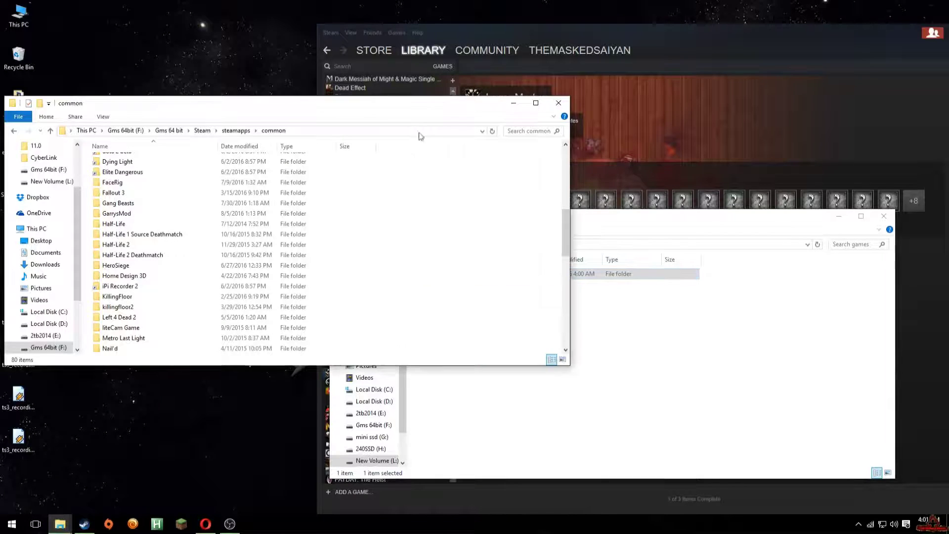
right_click(476, 290)
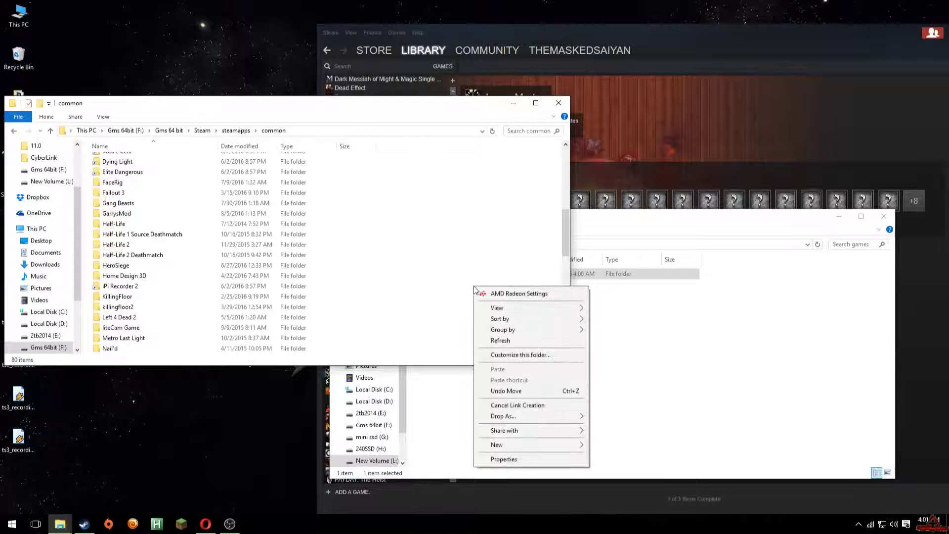
mouse_move(538, 417)
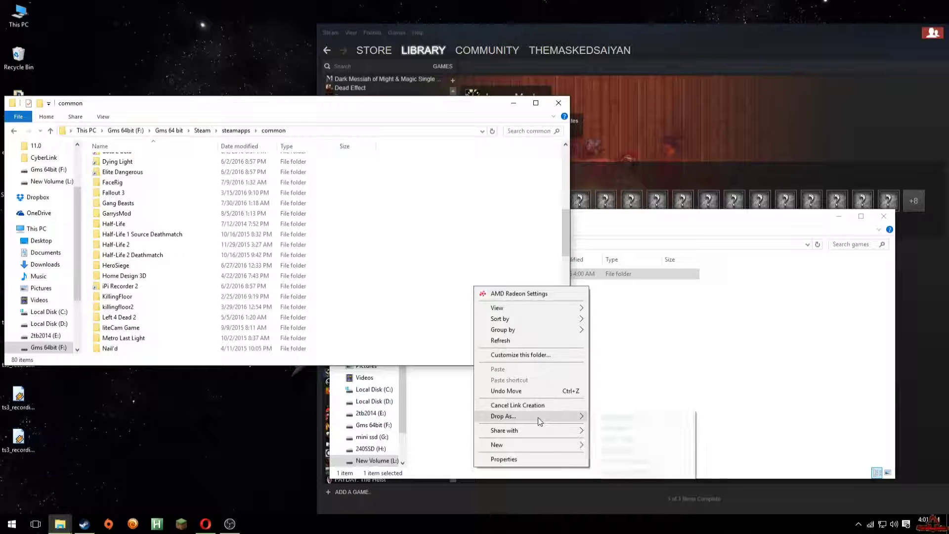
left_click(617, 419)
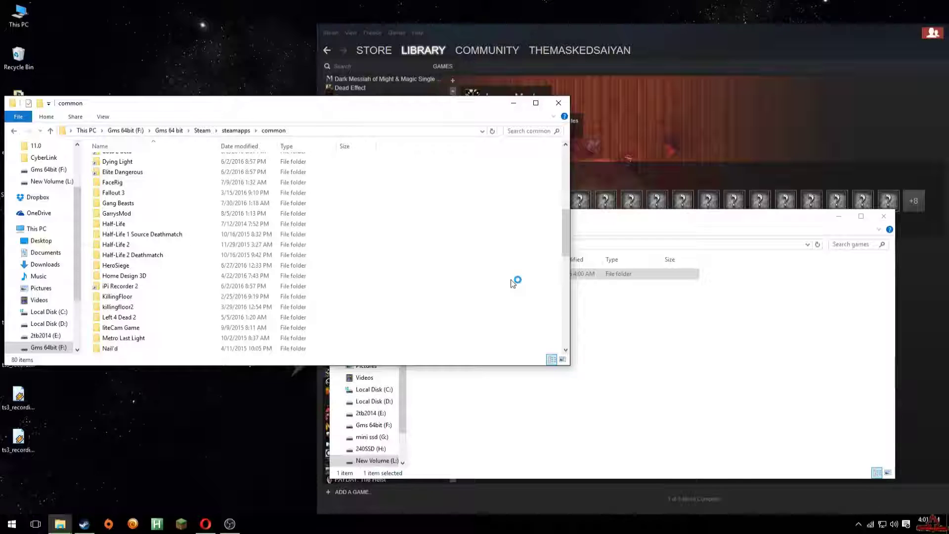
left_click(673, 231)
left_click(479, 170)
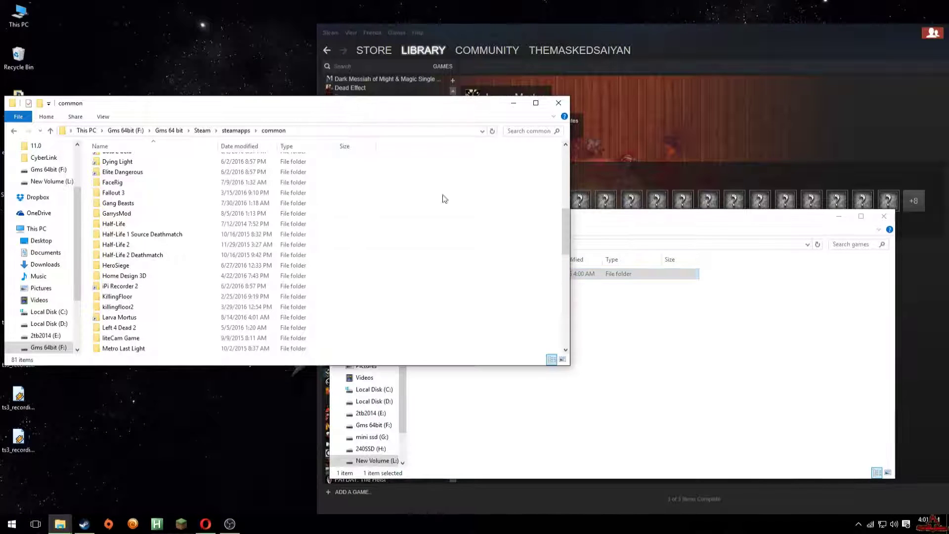
Step: Open the linked Larva Mortus folder in common and the moved one in games to compare their contents
double_click(115, 318)
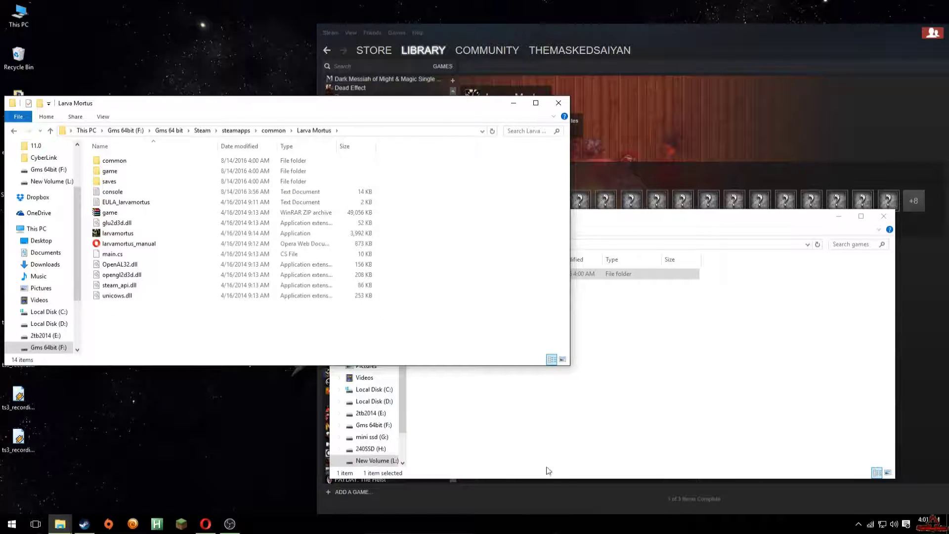
left_click(584, 445)
left_click(466, 275)
double_click(465, 274)
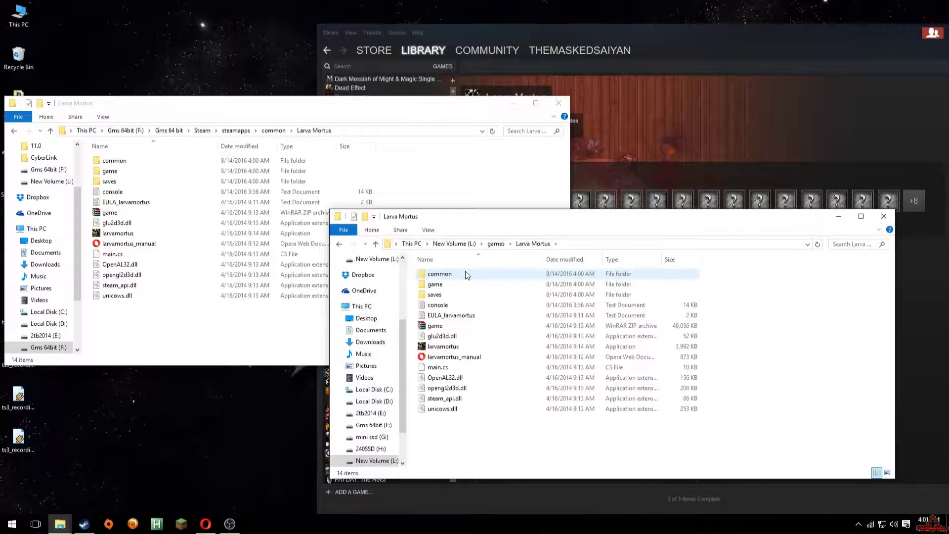
Step: Create a new folder inside the linked Larva Mortus folder and check the moved folder on L: for it
right_click(199, 328)
mouse_move(273, 470)
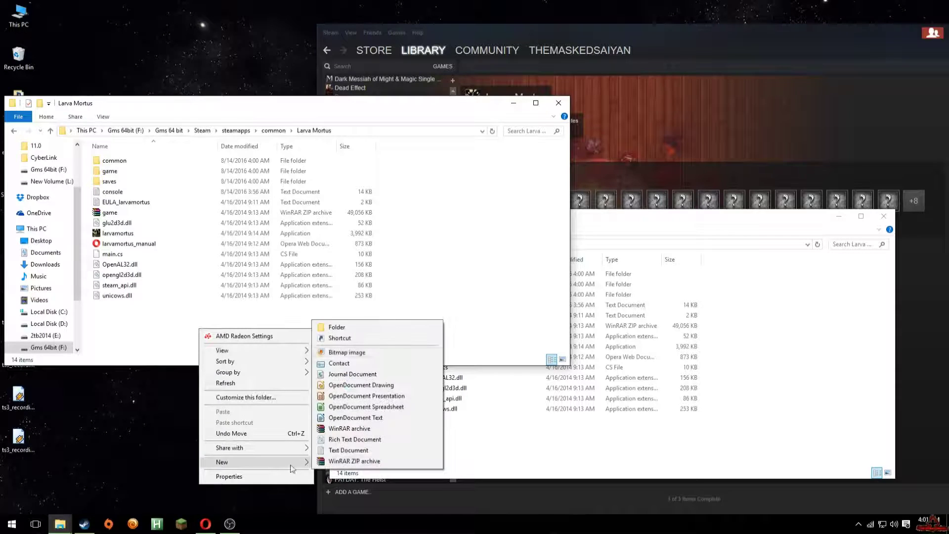
left_click(384, 270)
left_click(383, 327)
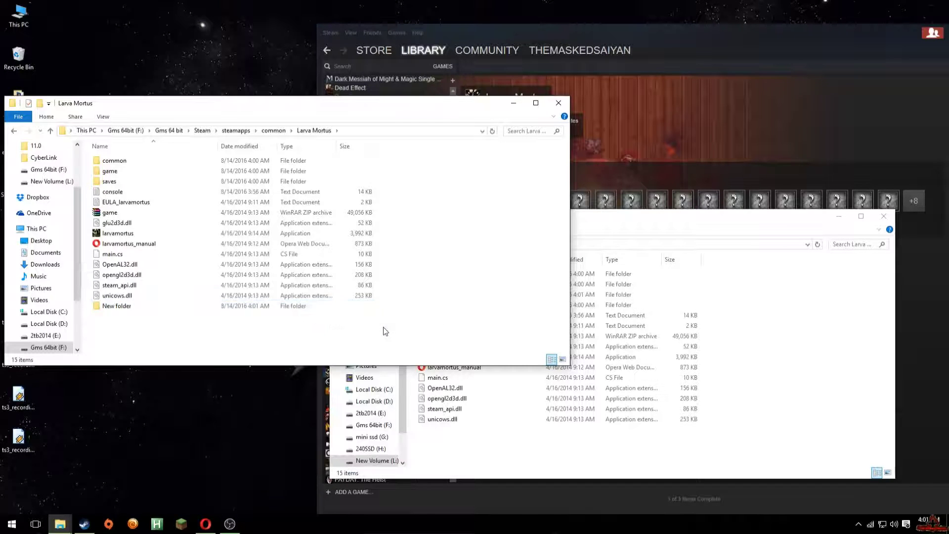
left_click(486, 460)
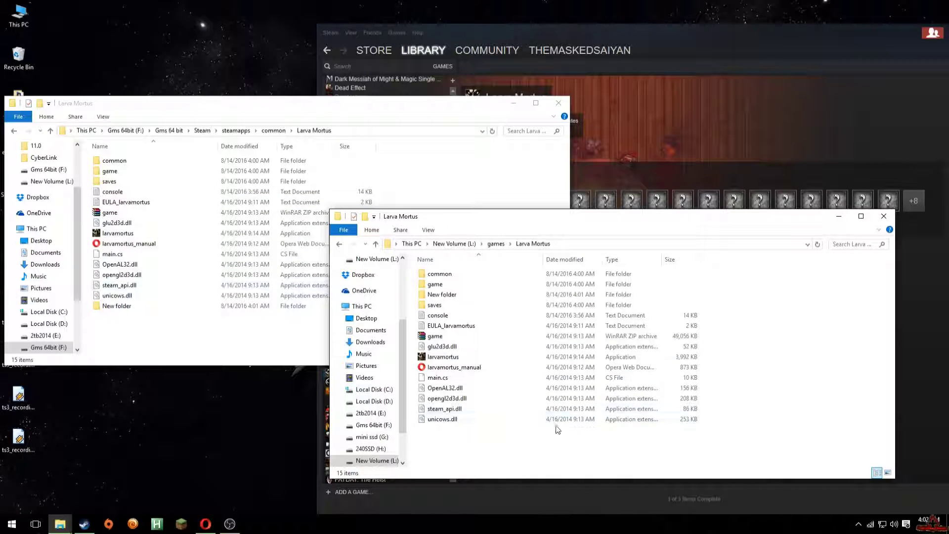
Step: Delete the test folder from the linked Larva Mortus folder and check the moved folder on L: again
left_click(128, 307)
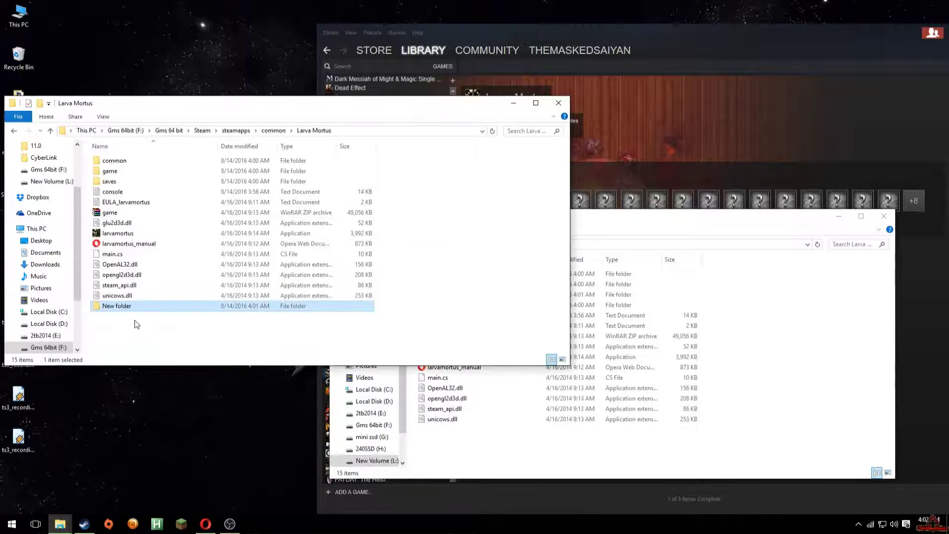
key("Delete")
key("Return")
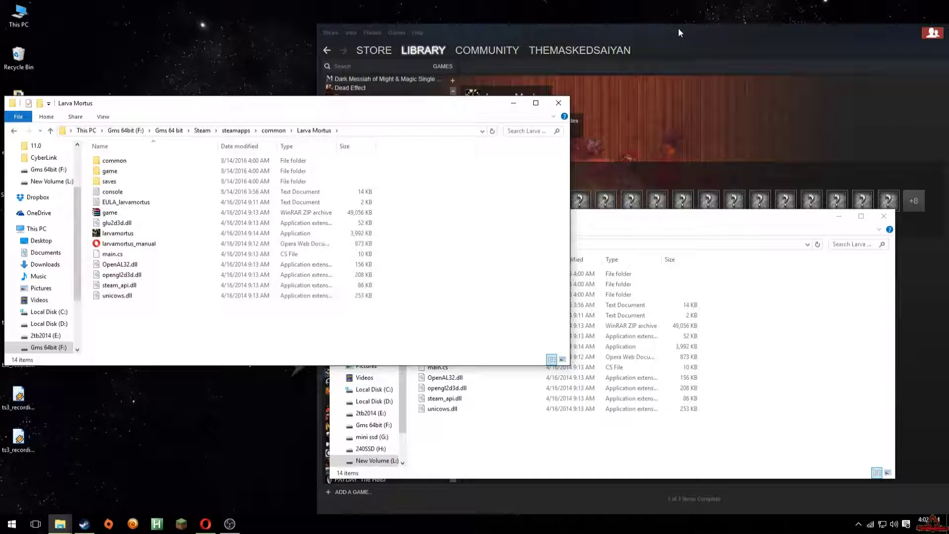
left_click(542, 460)
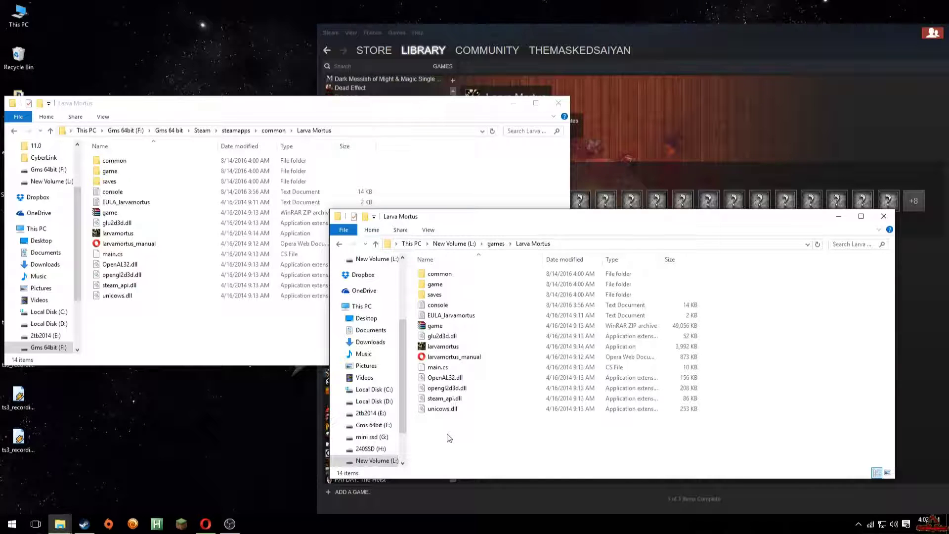
Step: Switch to Steam, launch Larva Mortus from the library to test the linked installation, and quit the game from its main menu
left_click(707, 41)
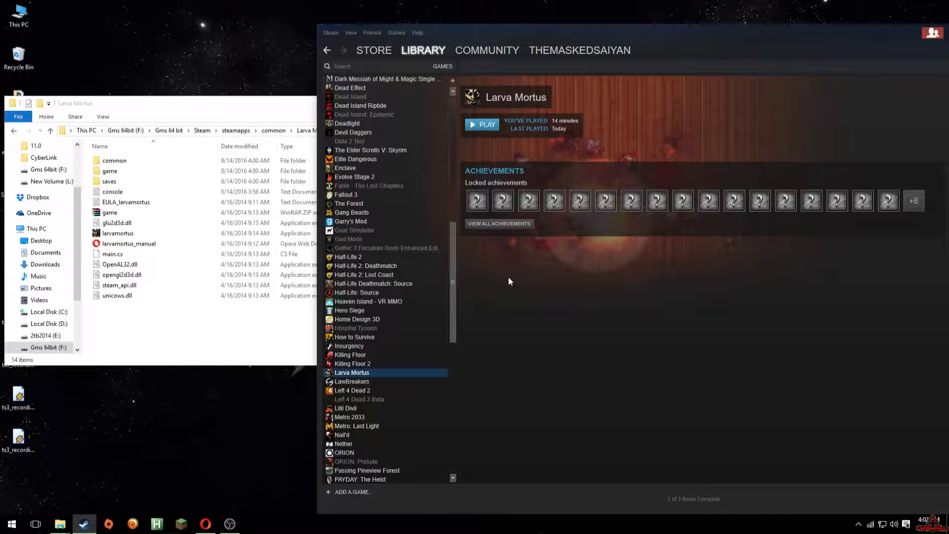
left_click(278, 328)
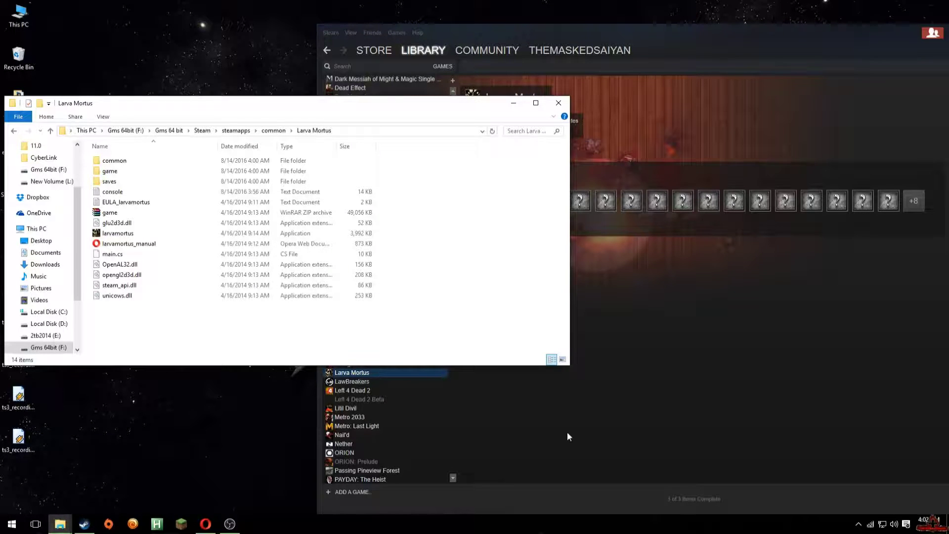
left_click(567, 500)
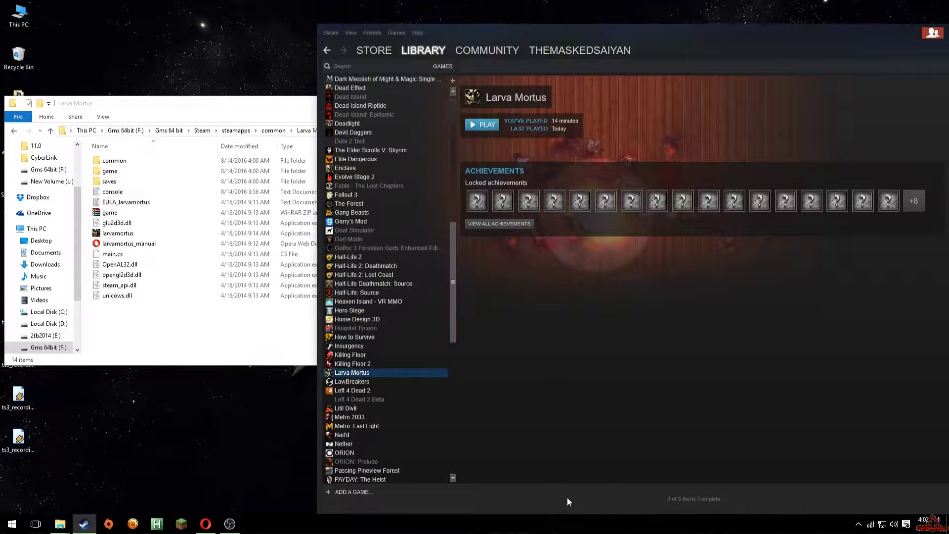
left_click(481, 125)
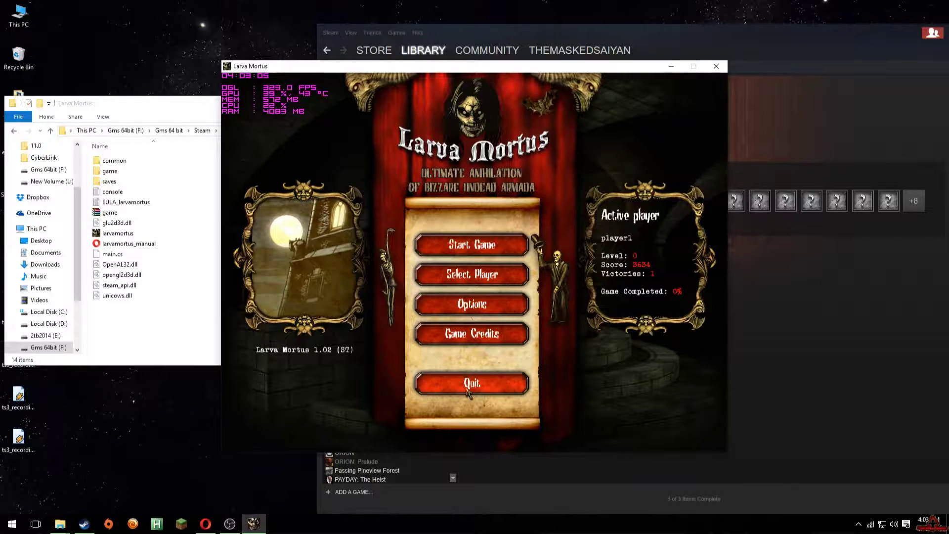
left_click(468, 388)
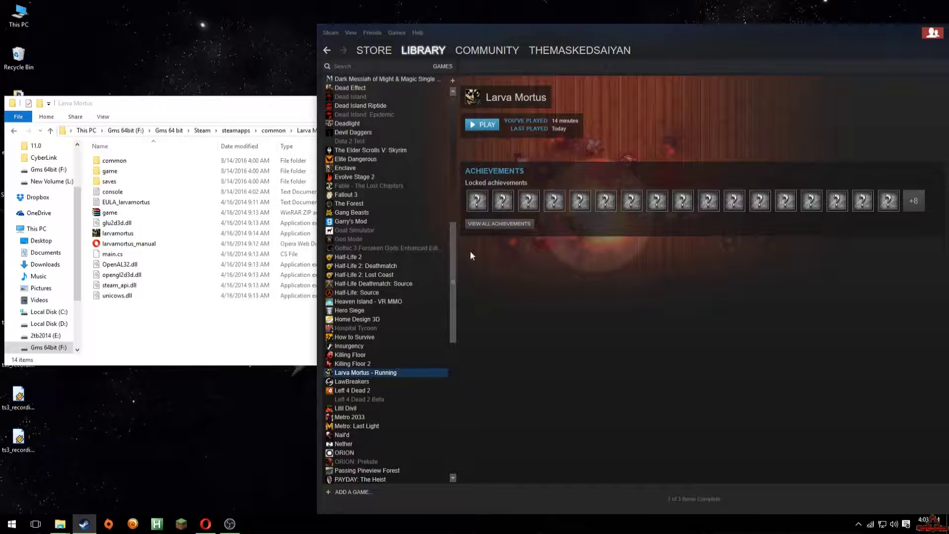
Step: Return to Steam's common folder in one File Explorer window and to the games folder on L: in the other
left_click(272, 130)
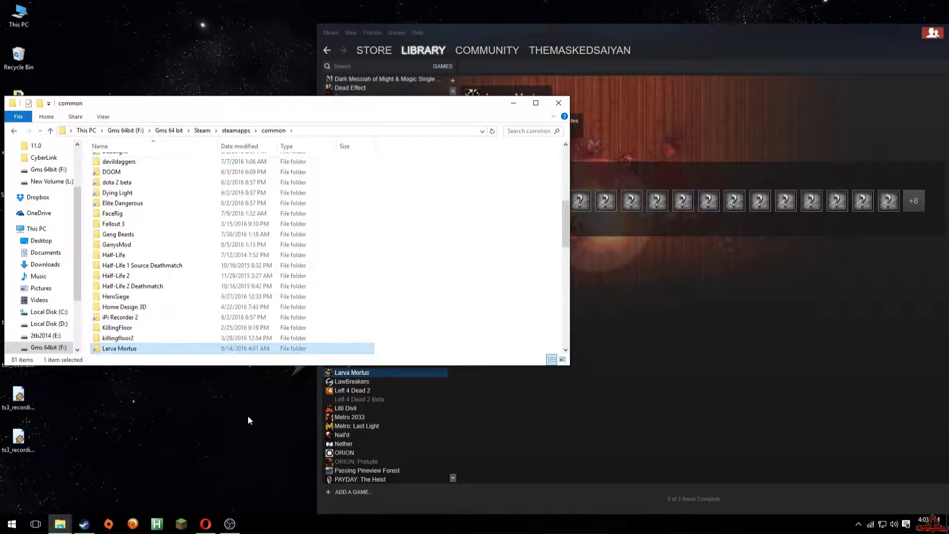
left_click(59, 523)
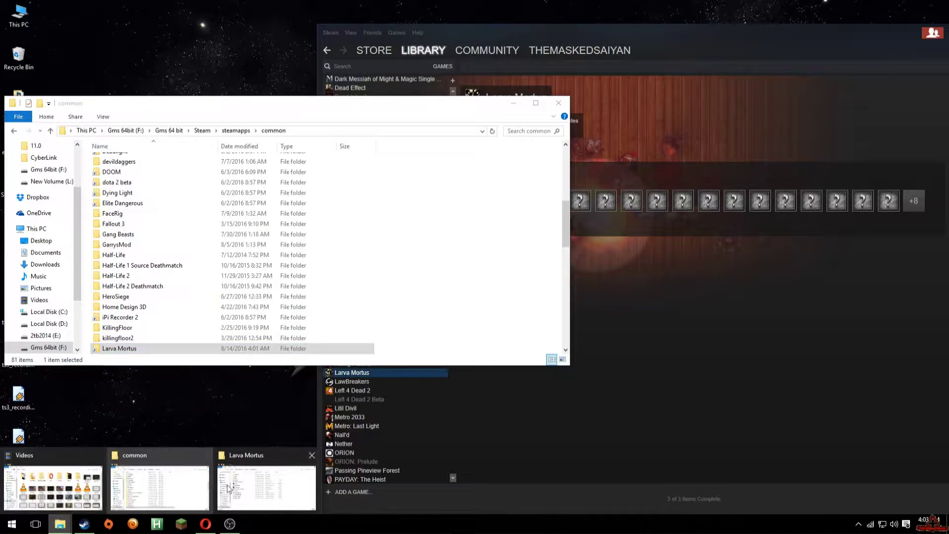
left_click(228, 489)
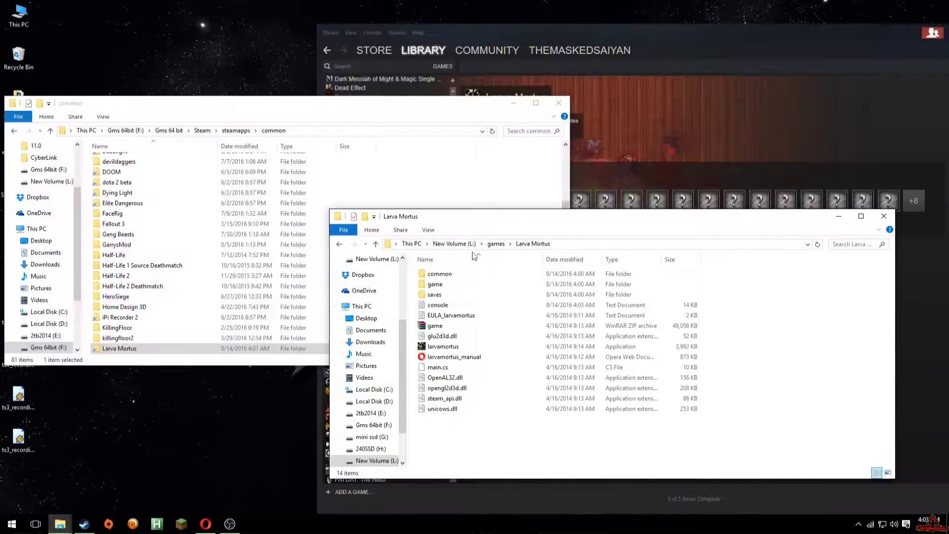
left_click(495, 244)
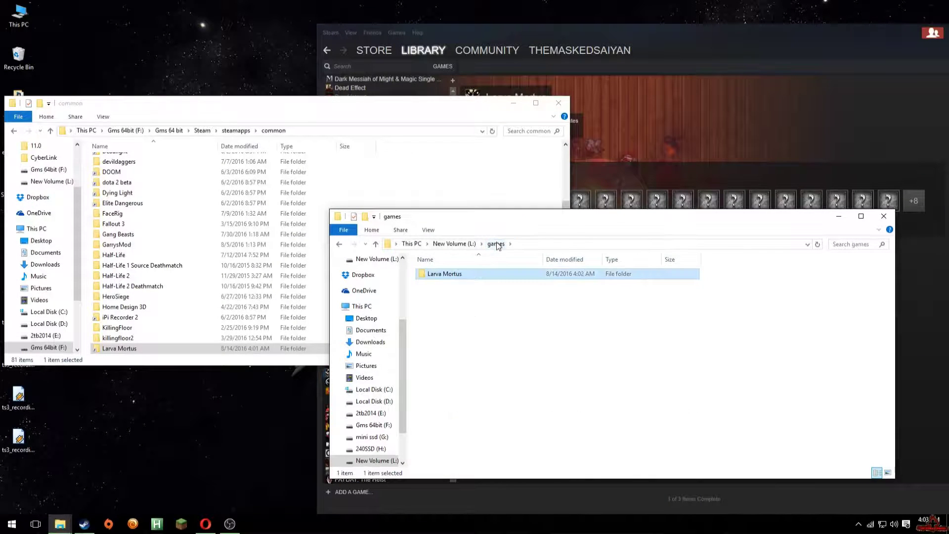
Step: Permanently delete the Larva Mortus link from Steam's common folder
left_click(368, 108)
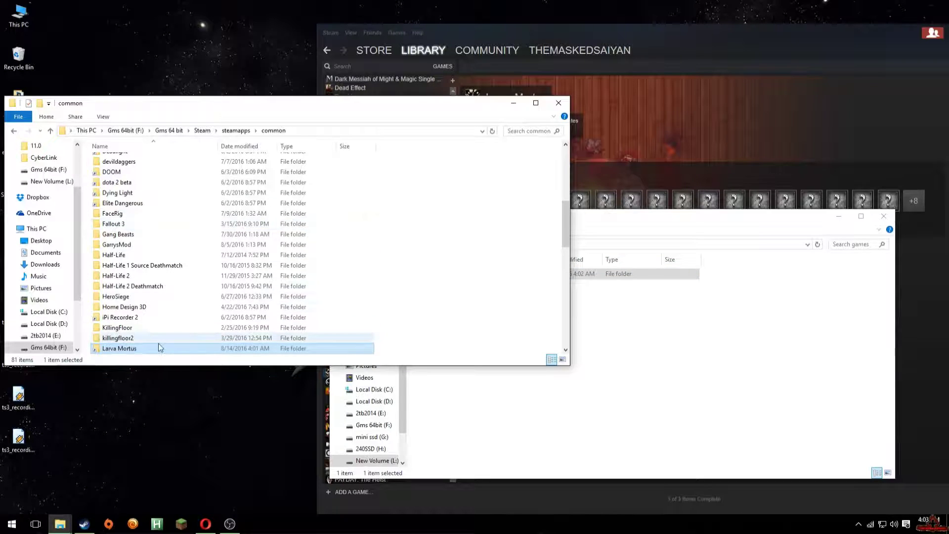
scroll(159, 343, "down", 1)
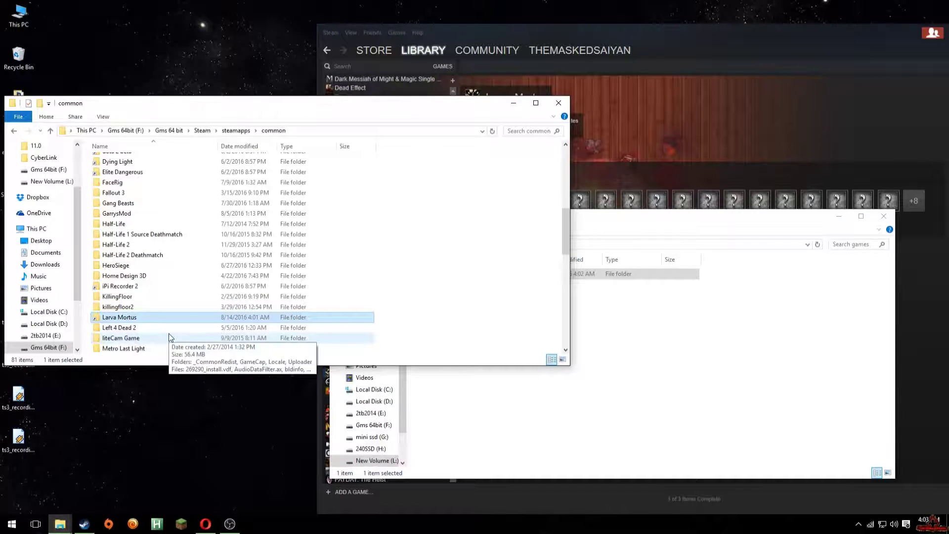
key("shift+Delete")
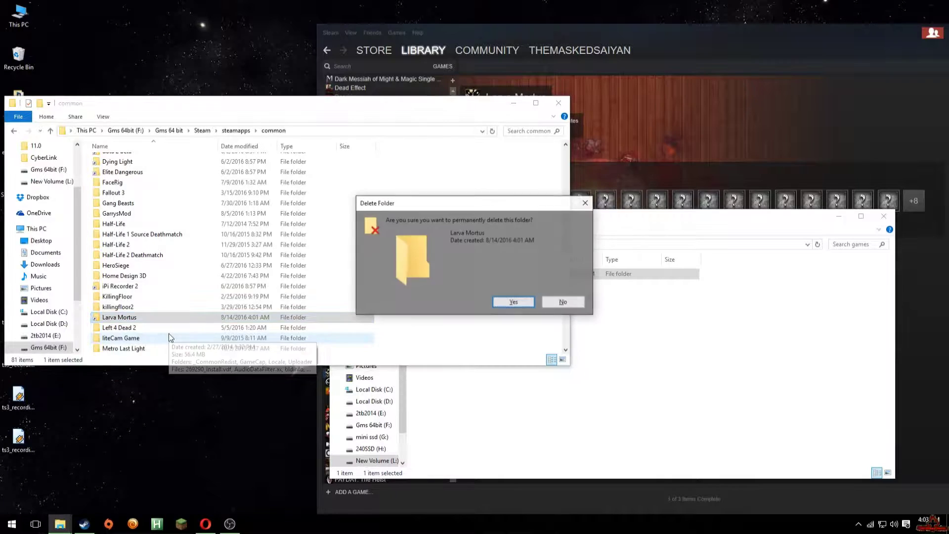
left_click(513, 303)
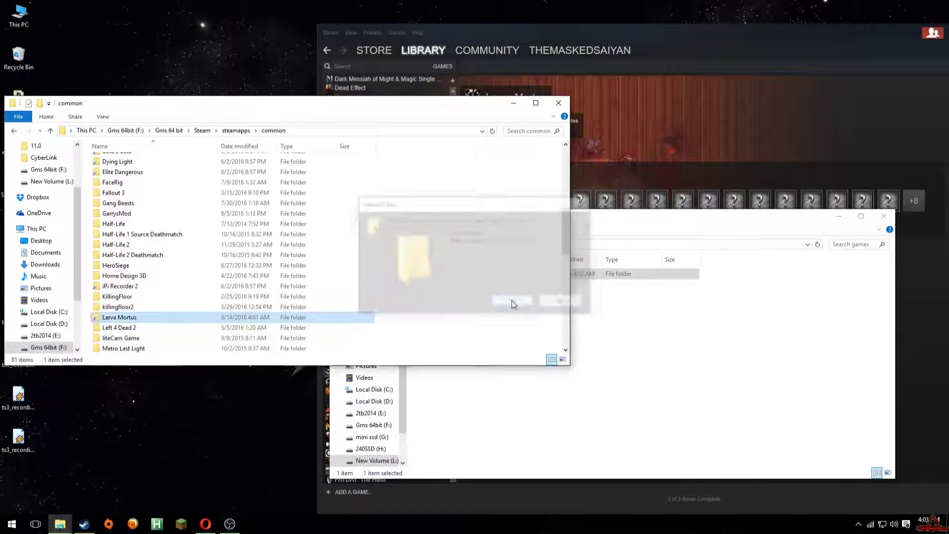
left_click(627, 355)
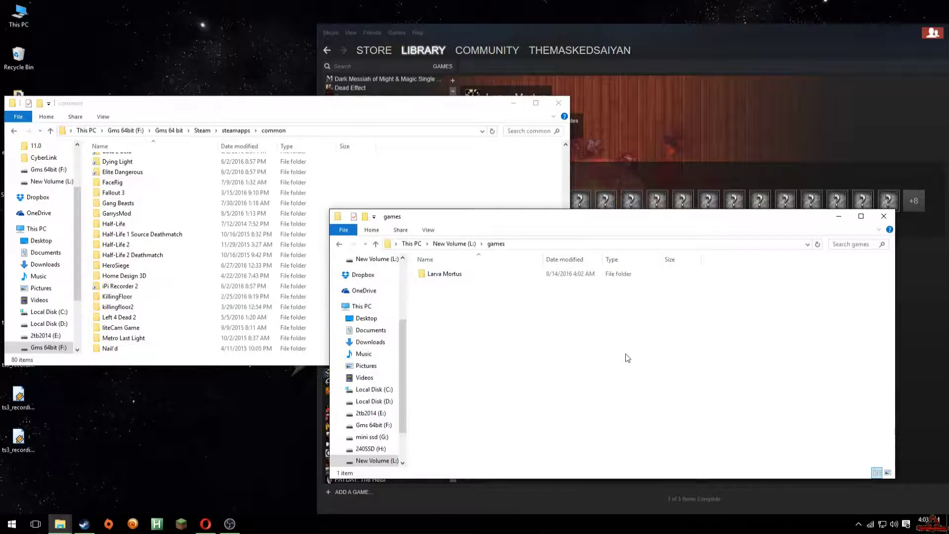
right_click(451, 277)
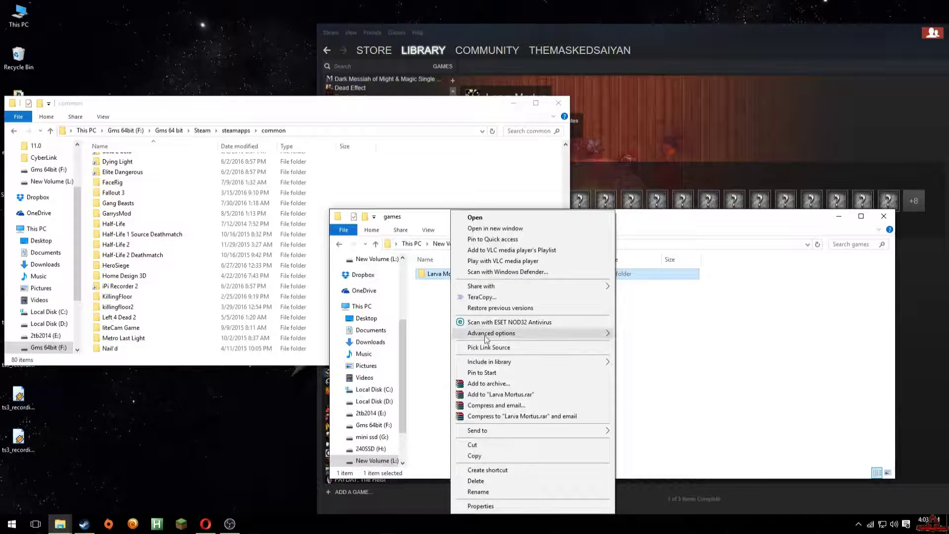
left_click(499, 351)
left_click(464, 177)
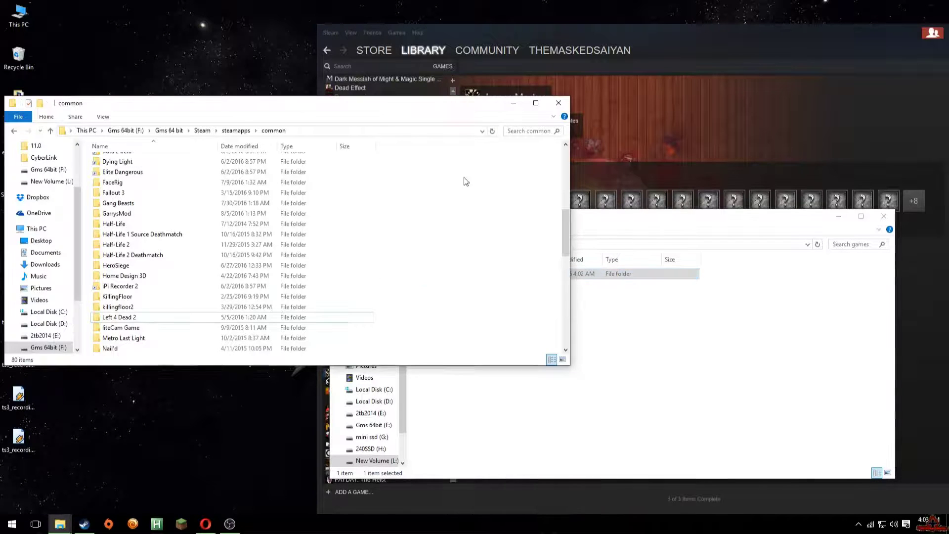
right_click(463, 263)
left_click(697, 361)
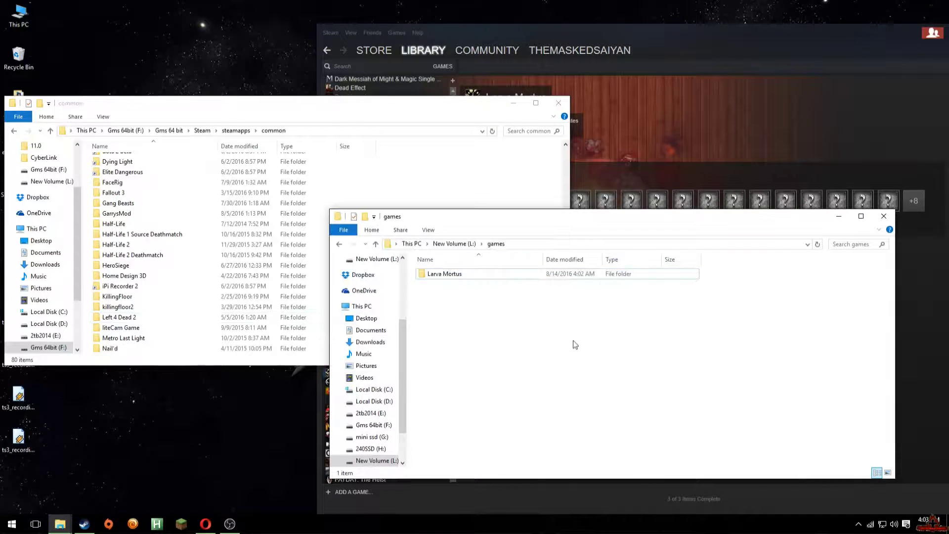
Step: Move the Larva Mortus folder from L:\games back into Steam's common folder
right_click(445, 274)
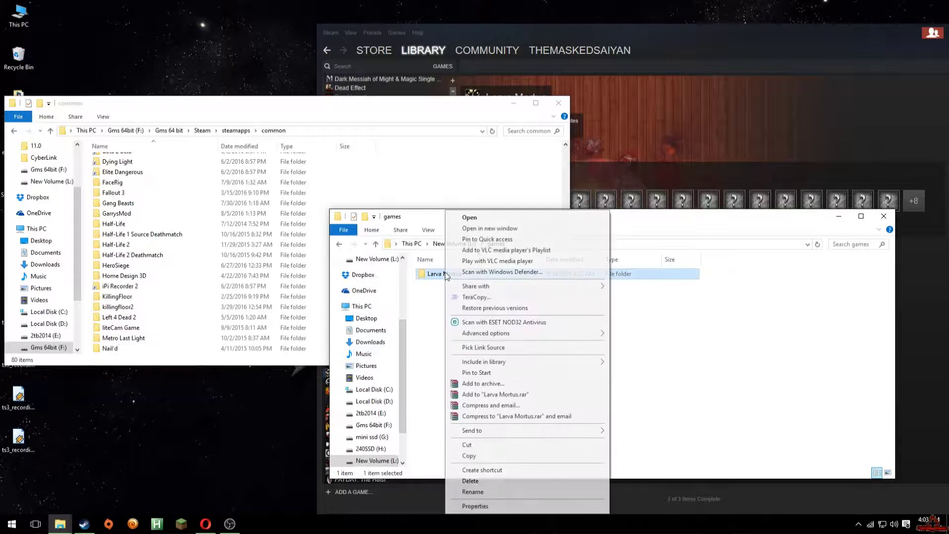
left_click(476, 445)
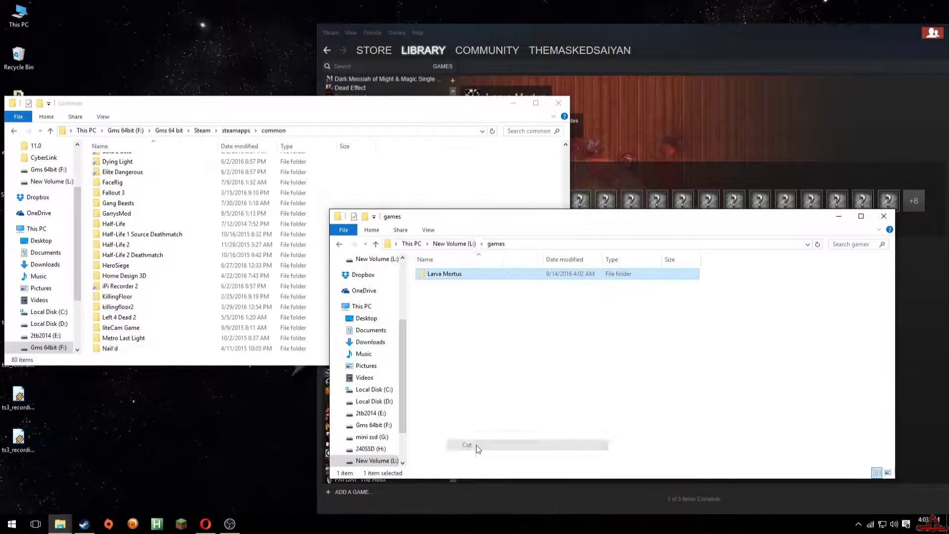
left_click(526, 214)
right_click(534, 280)
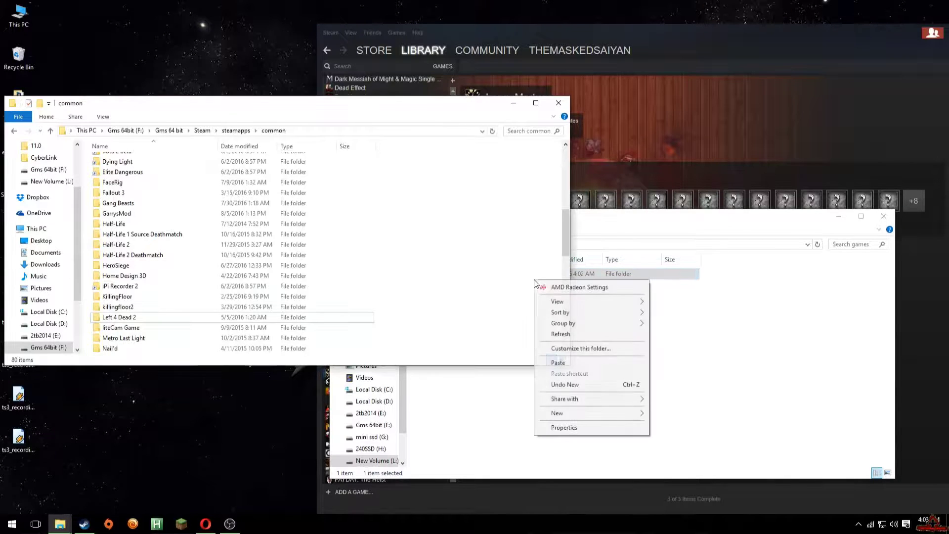
left_click(557, 363)
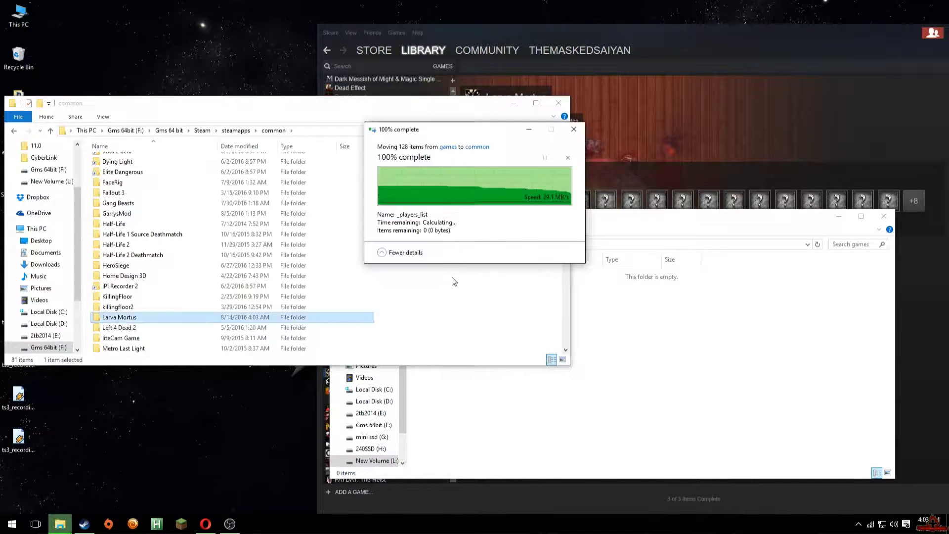
Step: Close the common and games folder windows and move the Steam window fully into view on the desktop
left_click(661, 319)
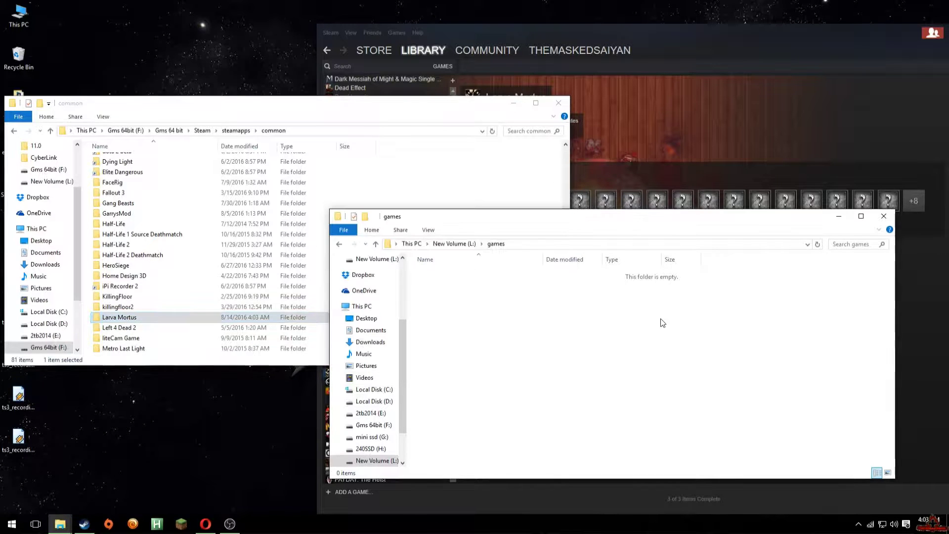
left_click(560, 104)
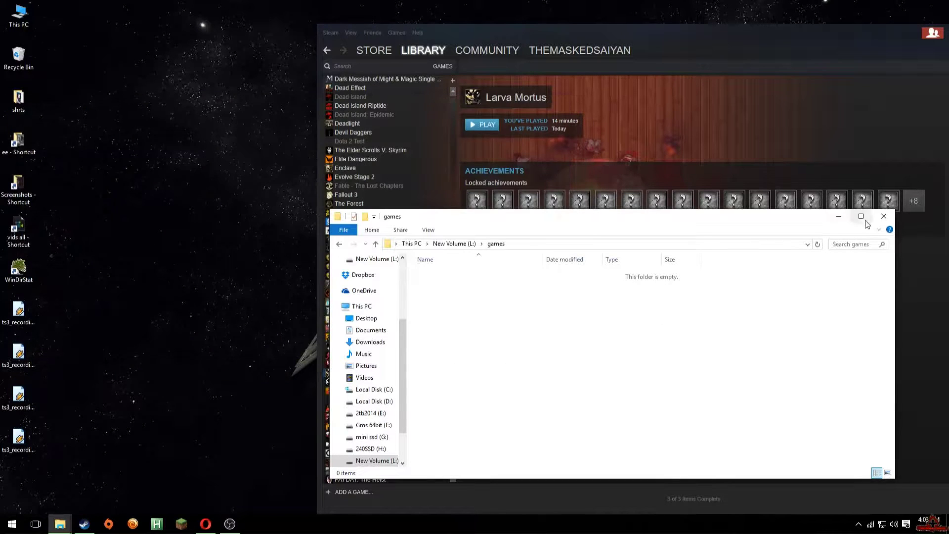
left_click(884, 216)
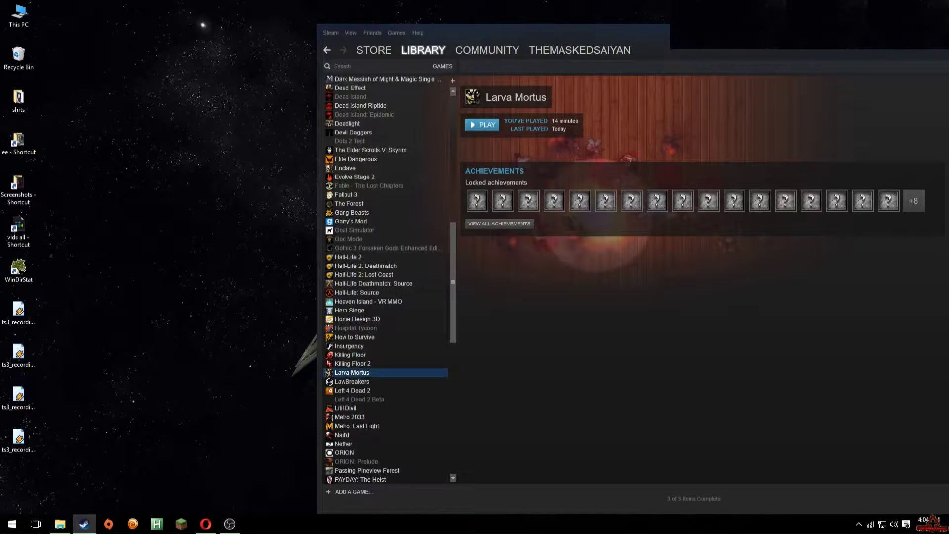
left_click_drag(695, 29, 484, 29)
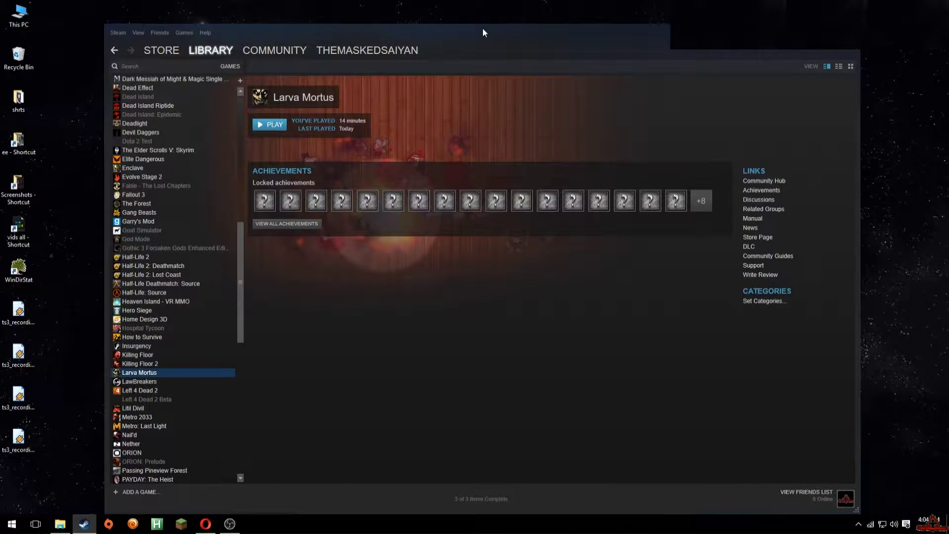